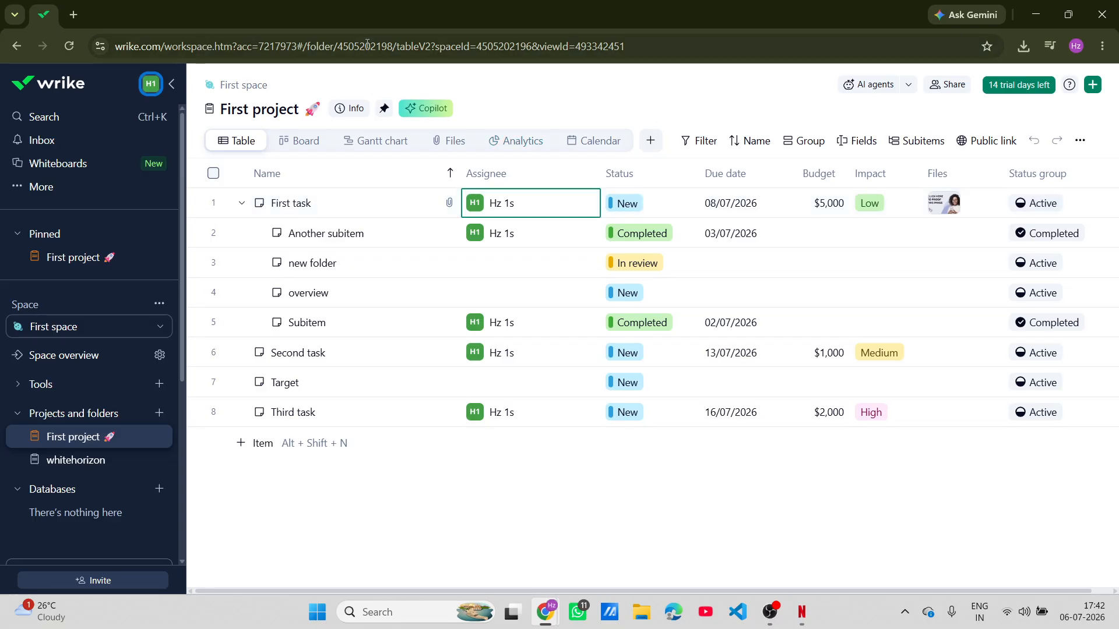
{"action": "left_click", "coordinate": [374, 47]}
{"action": "left_click", "coordinate": [444, 543]}
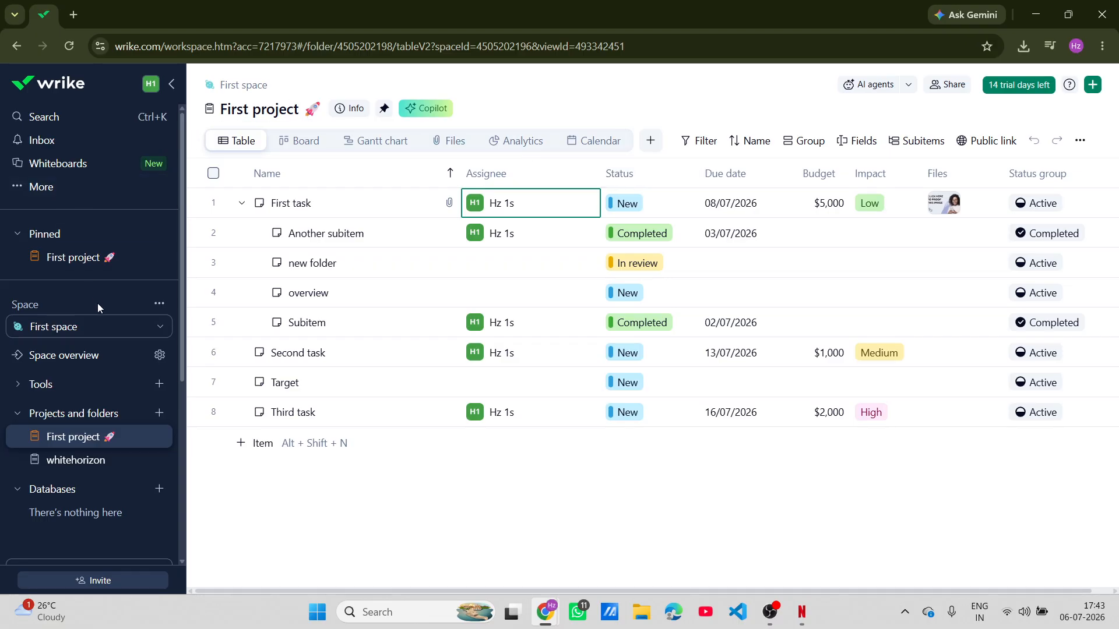
{"action": "scroll", "coordinate": [97, 433], "scroll_direction": "down", "scroll_amount": 5}
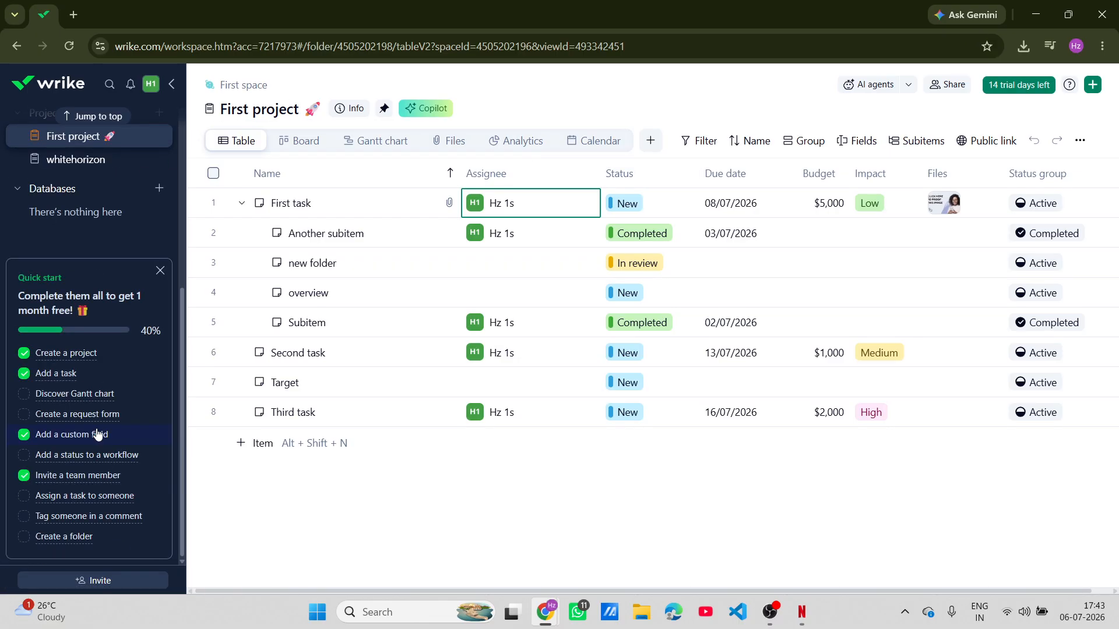
{"action": "scroll", "coordinate": [97, 433], "scroll_direction": "up", "scroll_amount": 5}
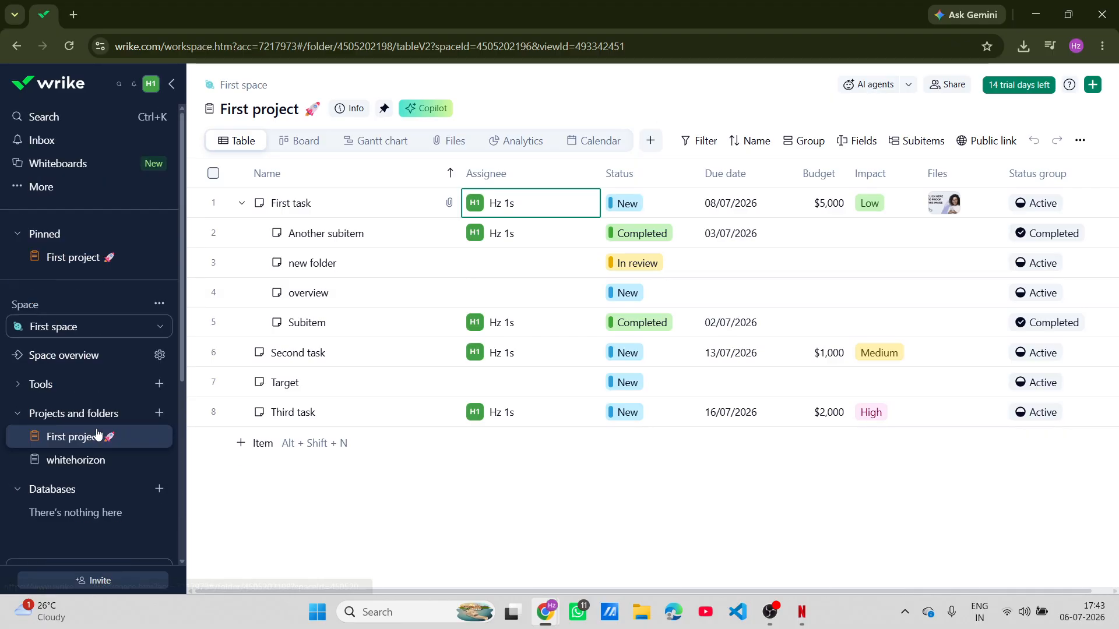
Step: Search the workspace for "blueprint" and open the suggested Blueprints space
{"action": "left_click", "coordinate": [55, 117]}
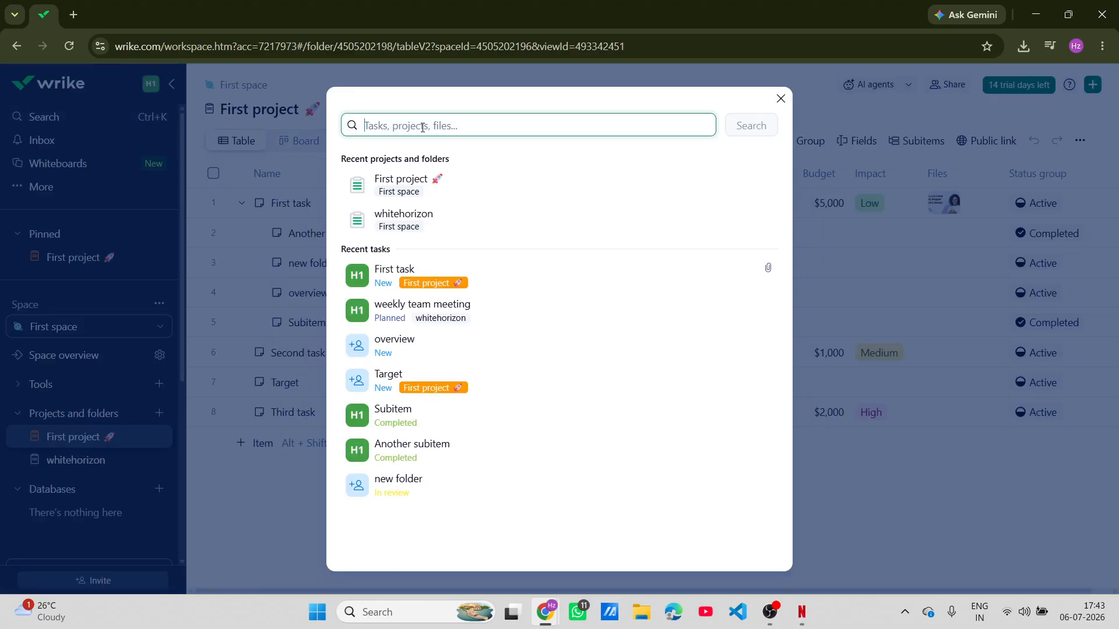
{"action": "type", "text": "blue "}
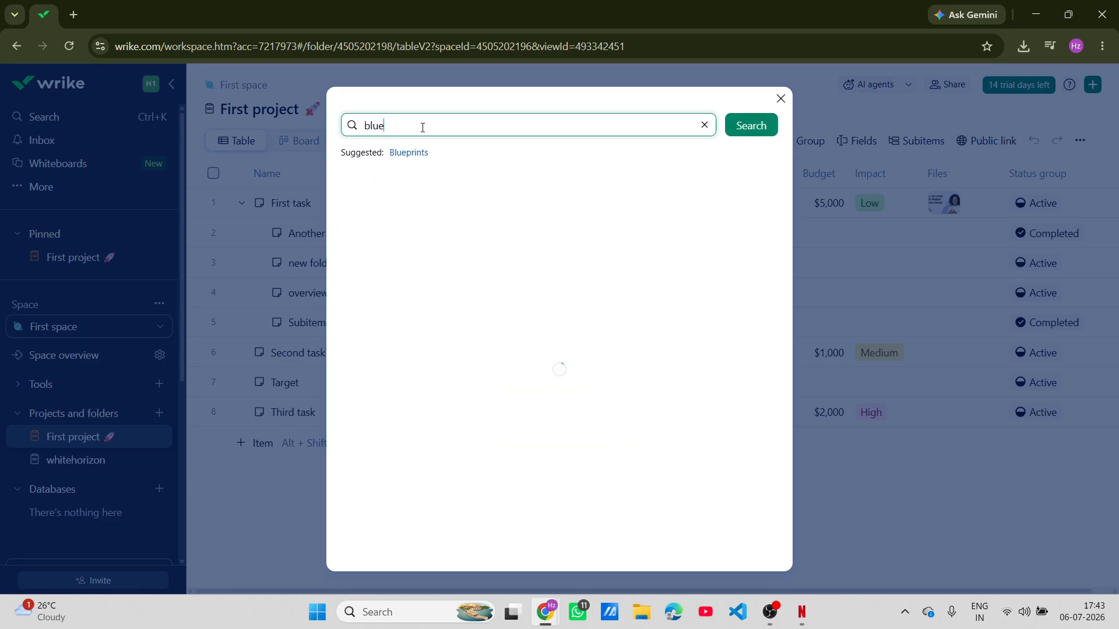
{"action": "type", "text": "print"}
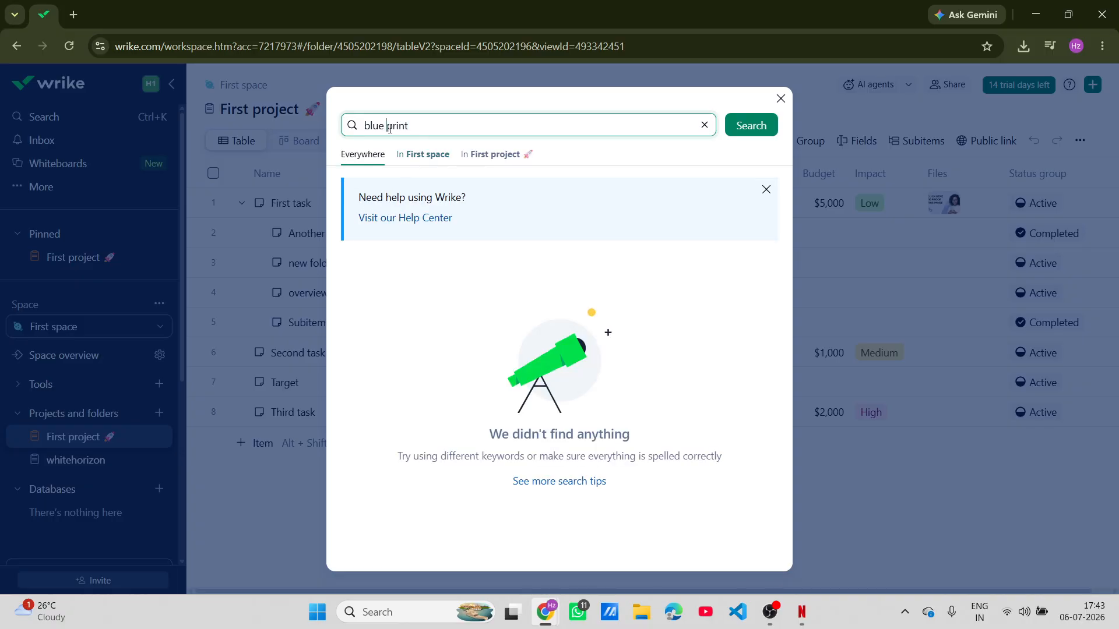
{"action": "key", "text": "BackSpace"}
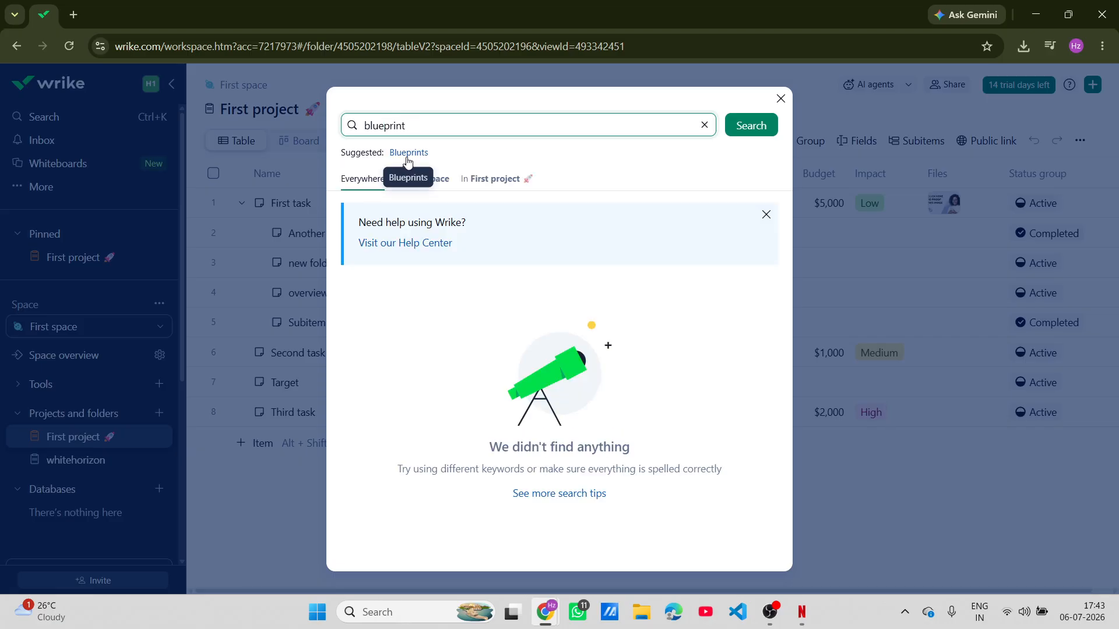
{"action": "left_click", "coordinate": [411, 154]}
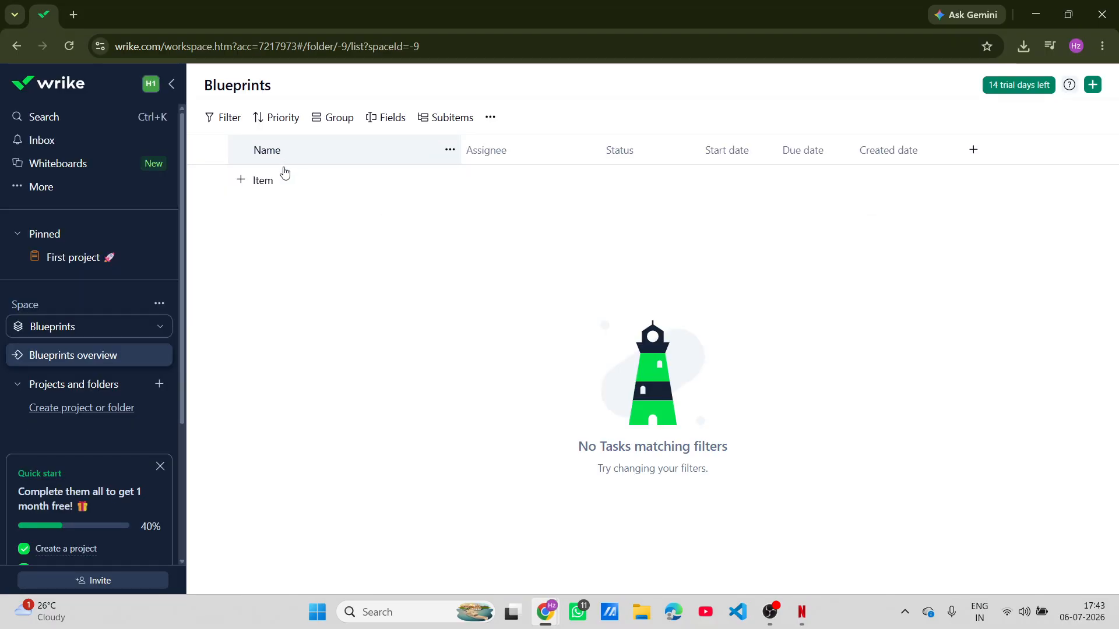
Step: Add a task named "Tasks" to the Blueprints list
{"action": "left_click", "coordinate": [241, 182]}
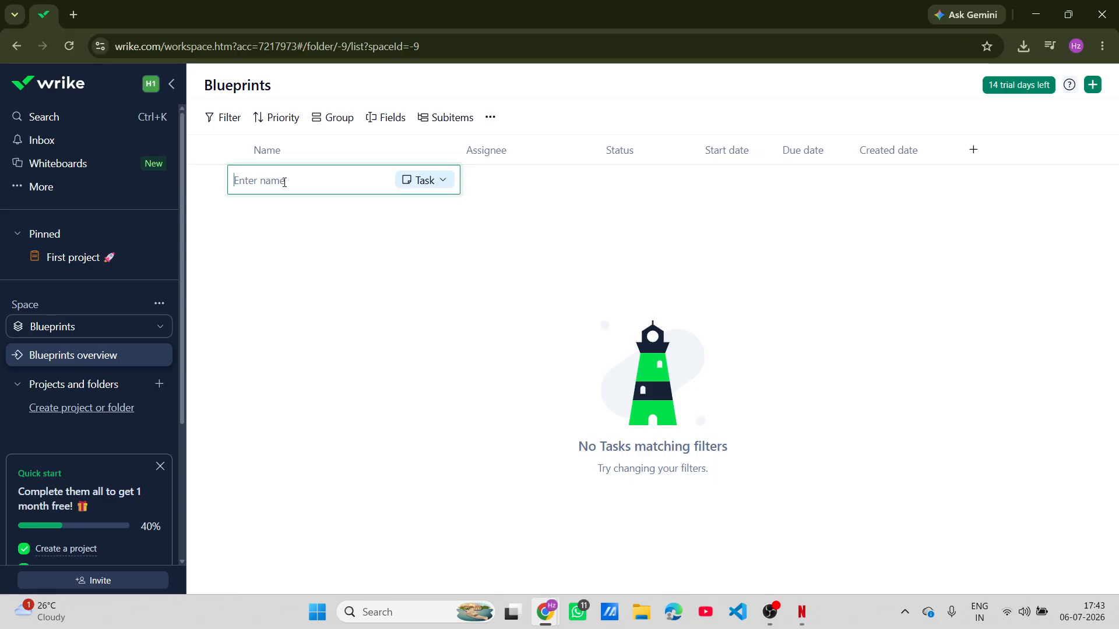
{"action": "type", "text": "Tasks"}
{"action": "key", "text": "Return"}
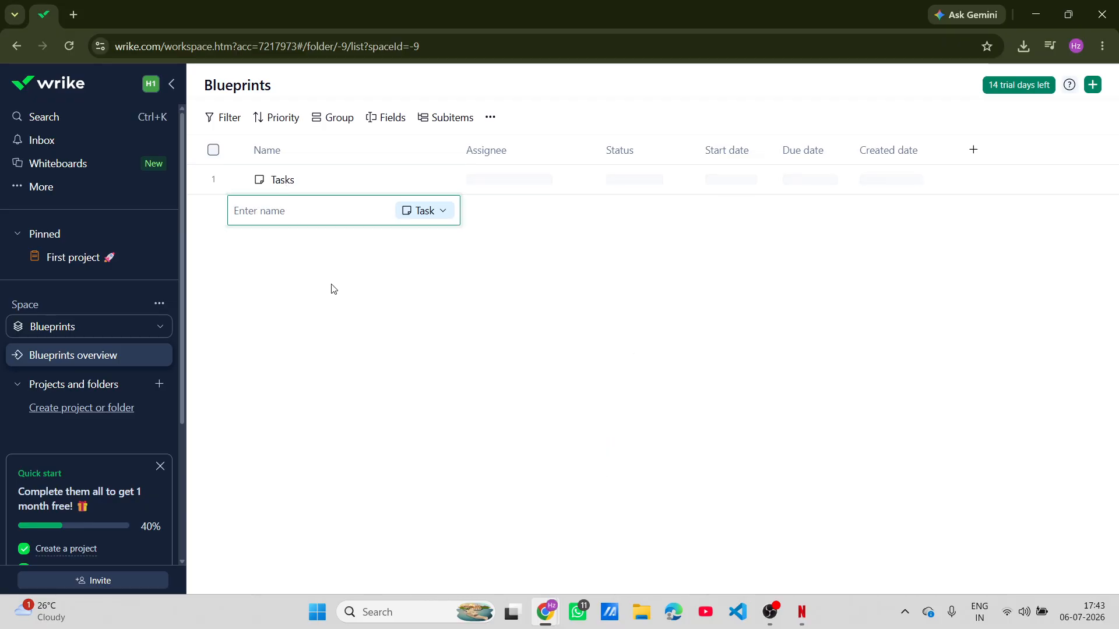
{"action": "left_click", "coordinate": [332, 288]}
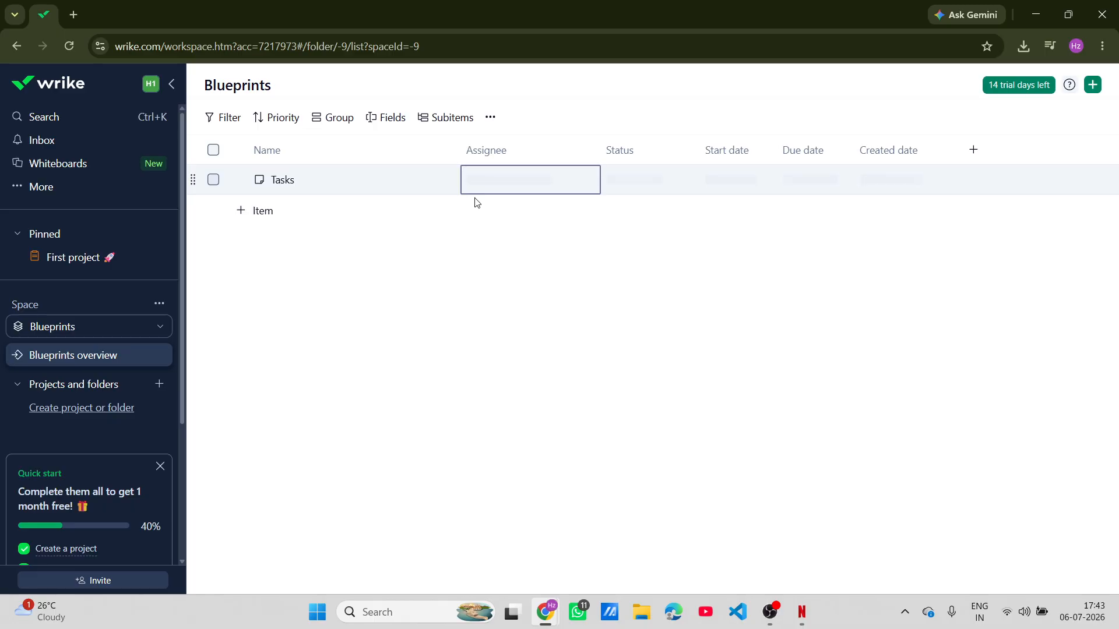
Step: Assign the Tasks item to the employees group only, with no individual user as assignee
{"action": "left_click", "coordinate": [486, 174]}
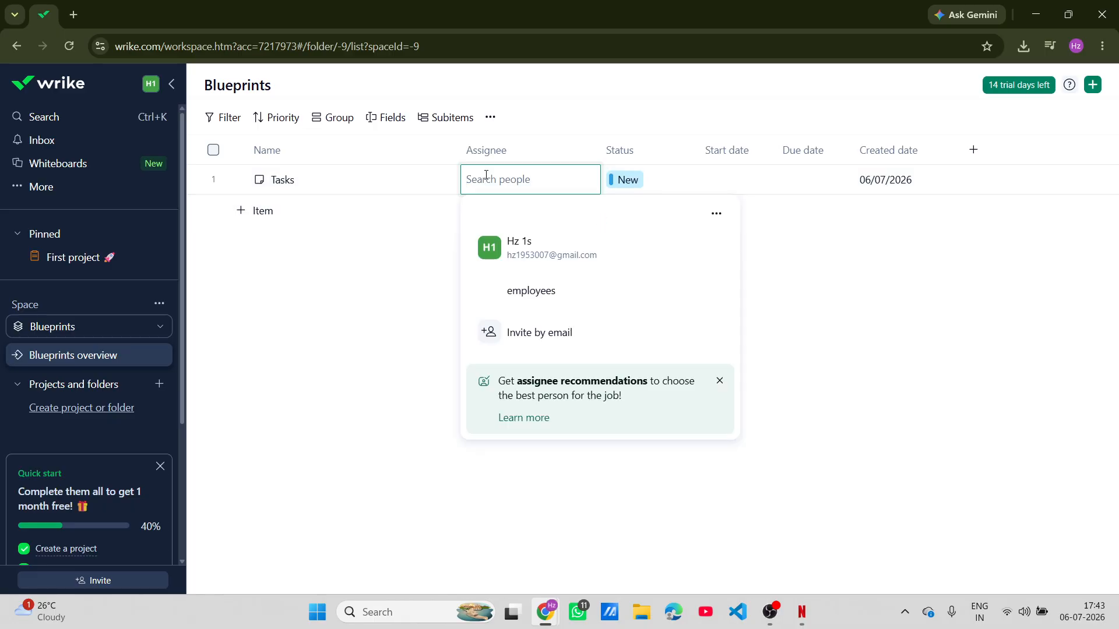
{"action": "left_click", "coordinate": [512, 236]}
{"action": "left_click", "coordinate": [411, 258]}
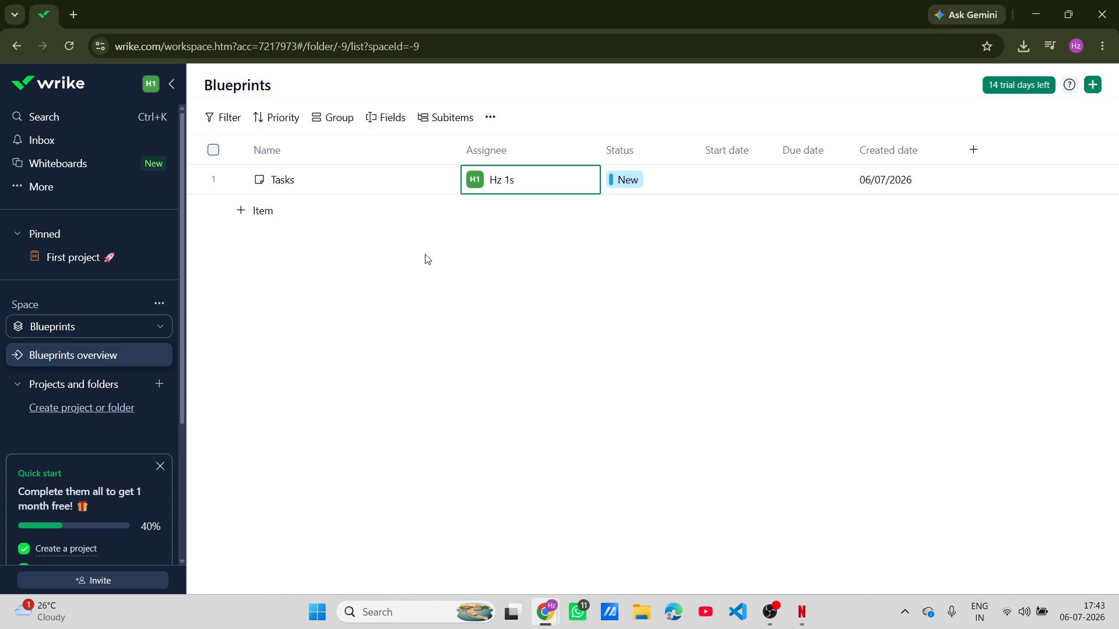
{"action": "left_click", "coordinate": [518, 179]}
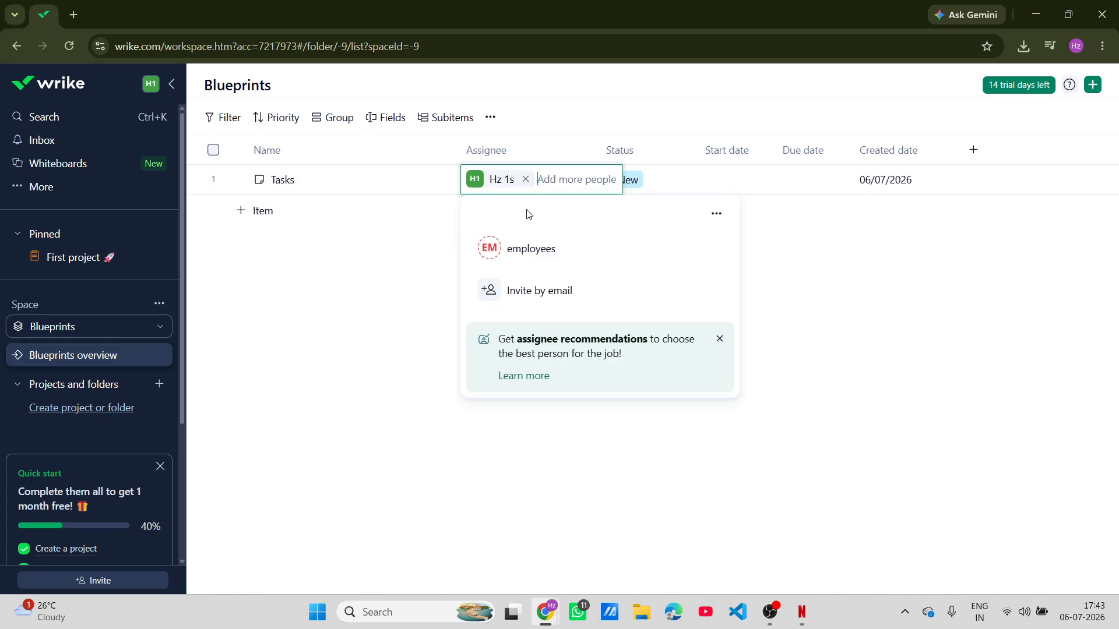
{"action": "left_click", "coordinate": [521, 250]}
{"action": "left_click", "coordinate": [525, 179]}
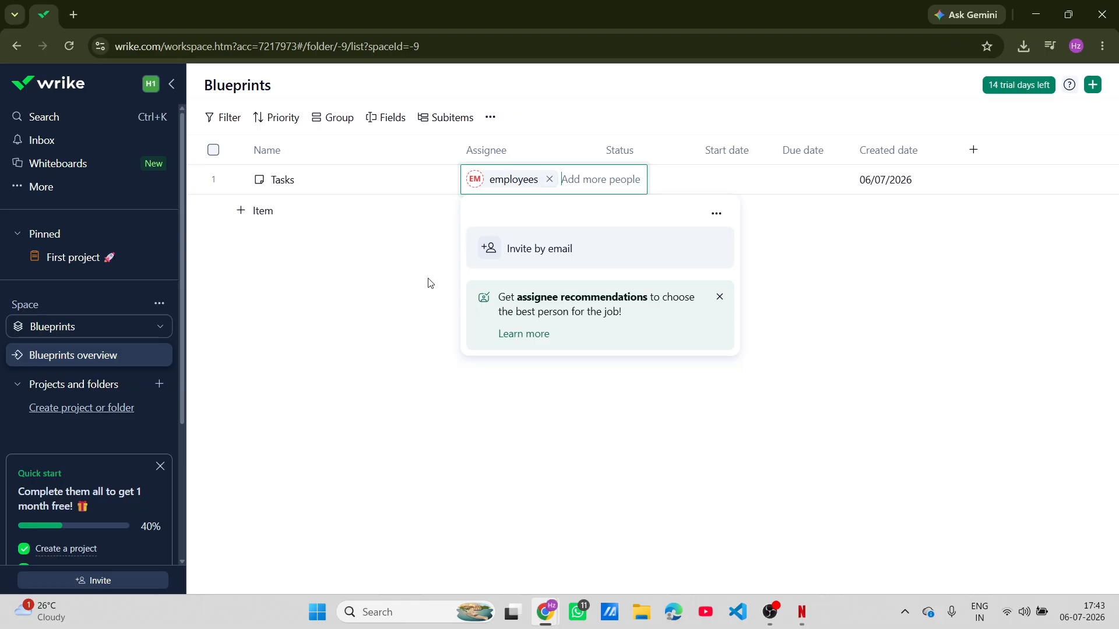
{"action": "left_click", "coordinate": [460, 289]}
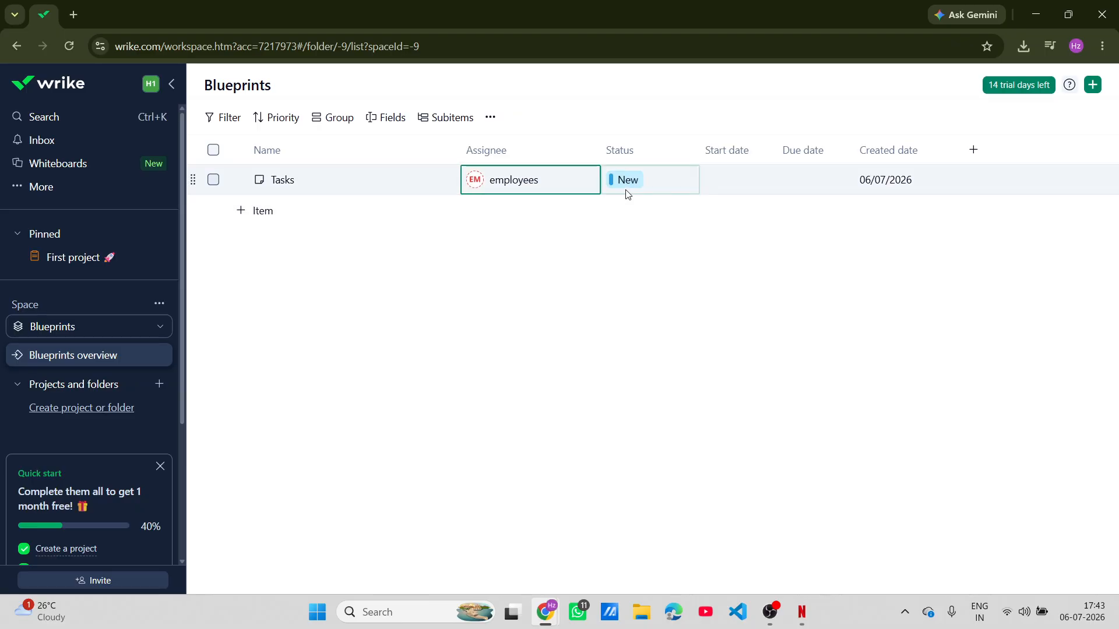
Step: Set the Tasks item's status to In Progress and sort the list by start date
{"action": "left_click", "coordinate": [640, 179]}
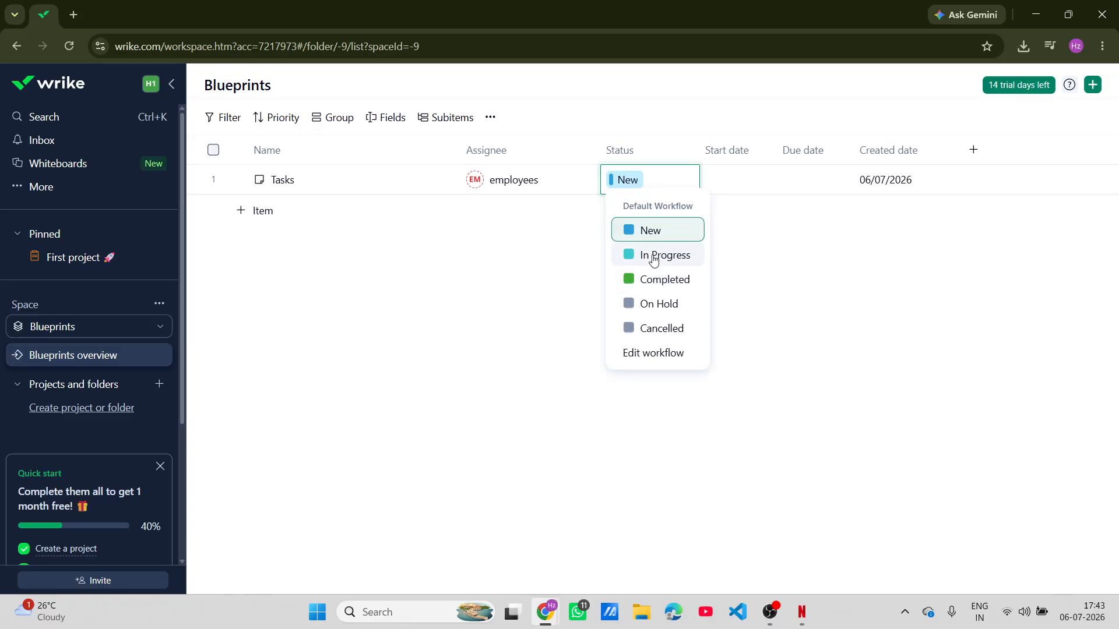
{"action": "left_click", "coordinate": [655, 256]}
{"action": "left_click", "coordinate": [746, 160]}
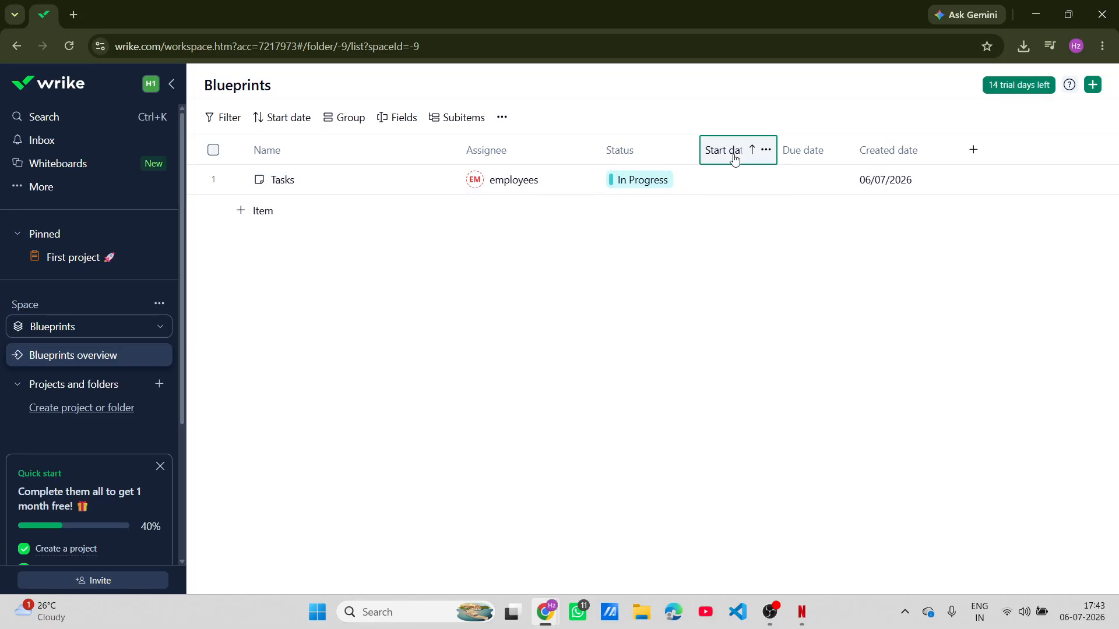
Step: Schedule the Tasks item with start date 13/07/2026 and due date 14/07/2026
{"action": "left_click", "coordinate": [726, 183]}
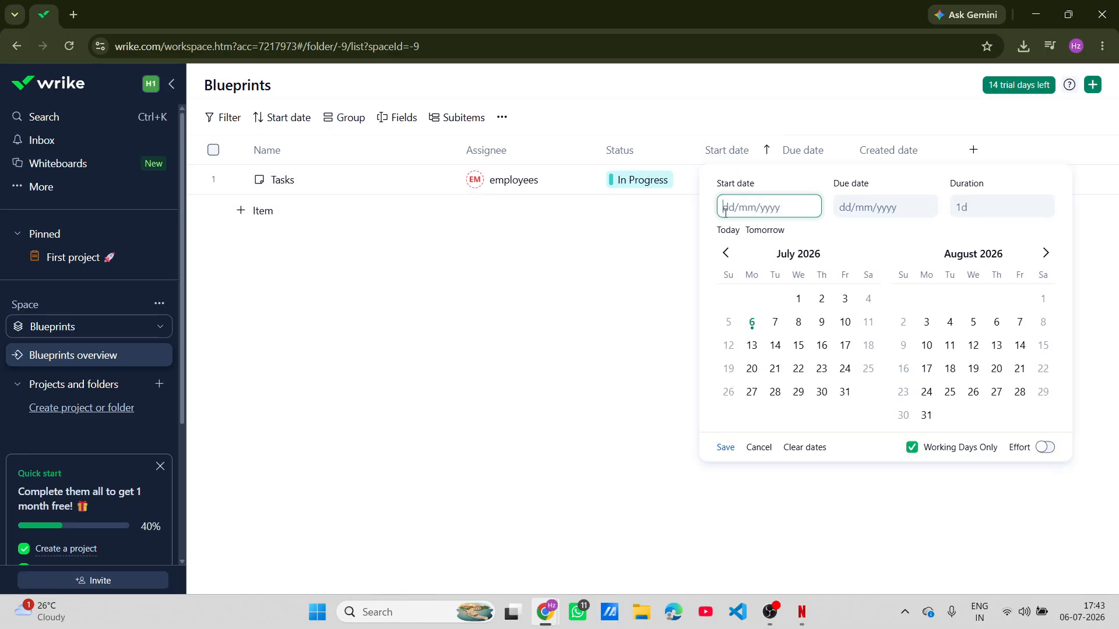
{"action": "left_click", "coordinate": [776, 345]}
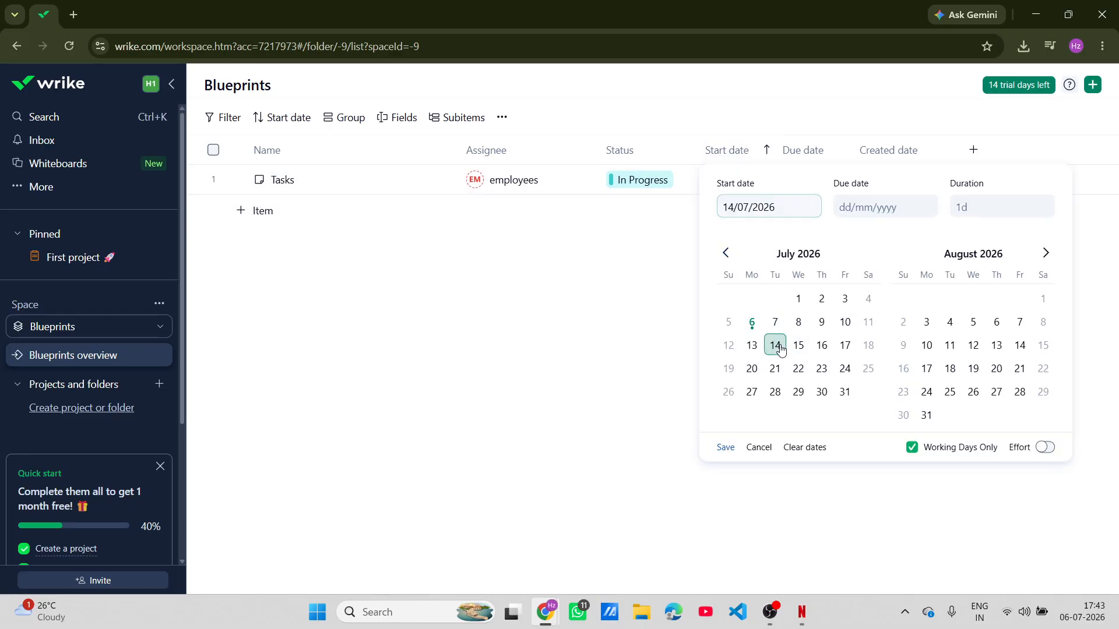
{"action": "left_click", "coordinate": [751, 345]}
{"action": "left_click", "coordinate": [601, 320]}
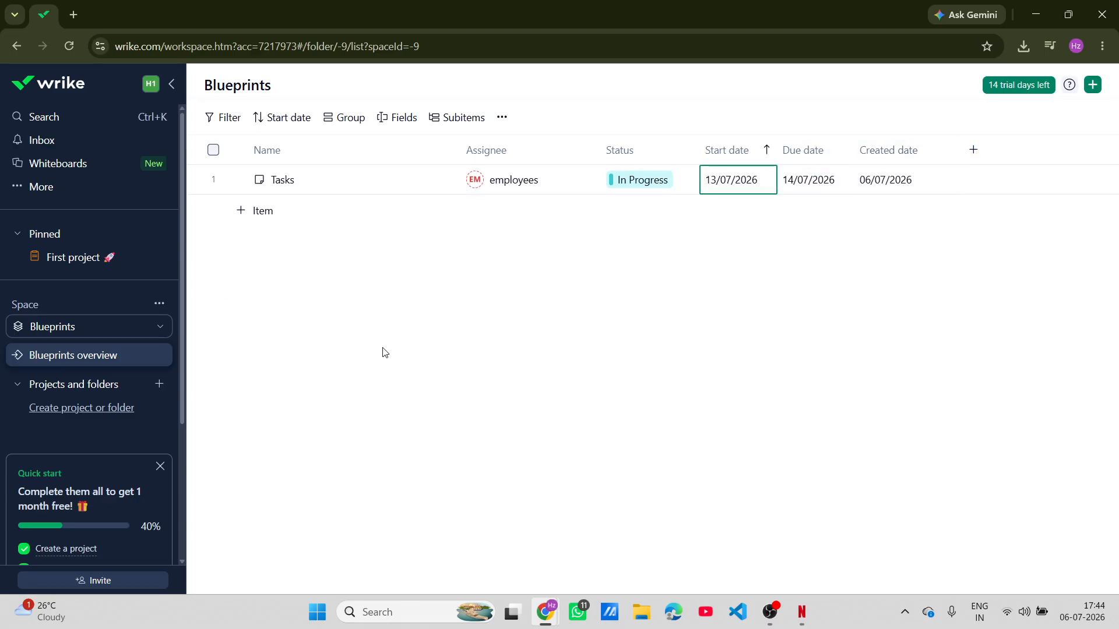
Step: Select the Tasks item and show the ID and Effort fields as columns in the Blueprints table
{"action": "left_click", "coordinate": [218, 185]}
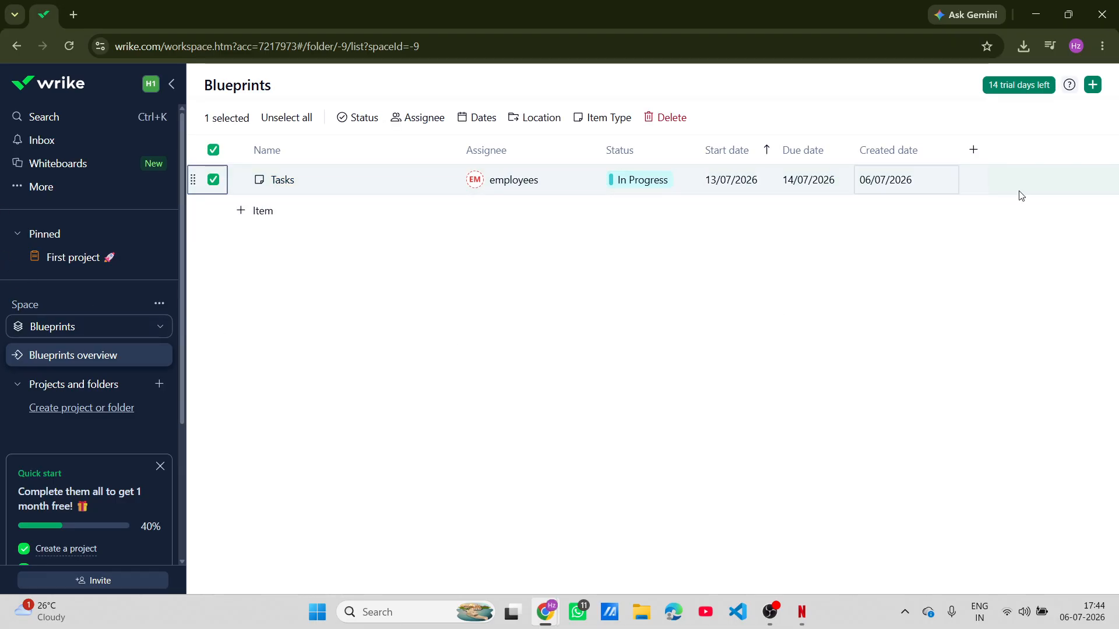
{"action": "left_click", "coordinate": [972, 150]}
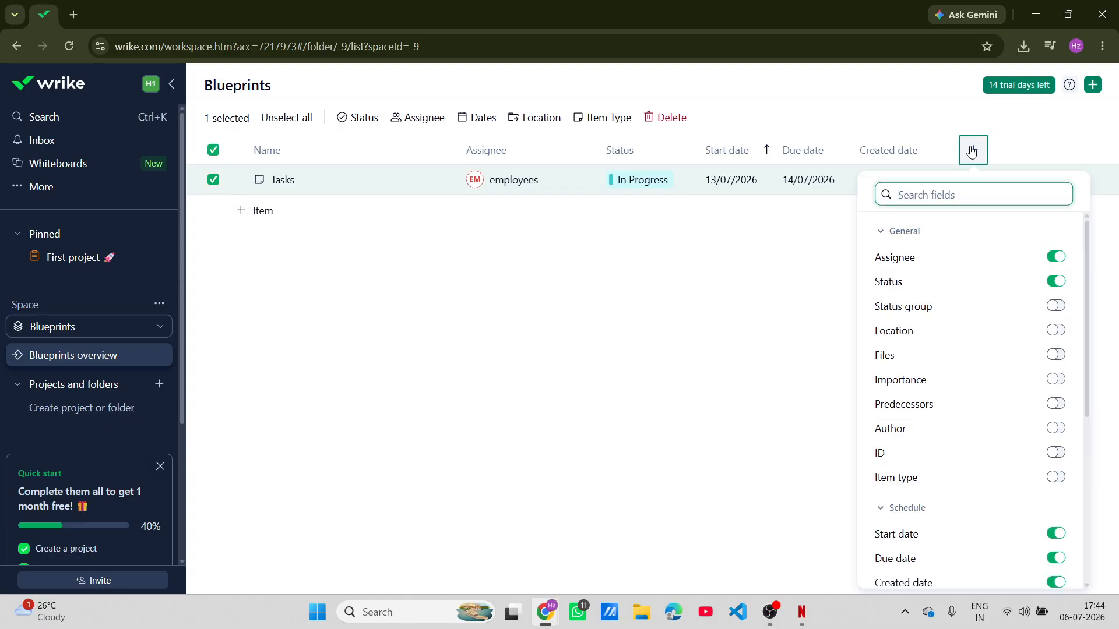
{"action": "scroll", "coordinate": [944, 326], "scroll_direction": "down", "scroll_amount": 2}
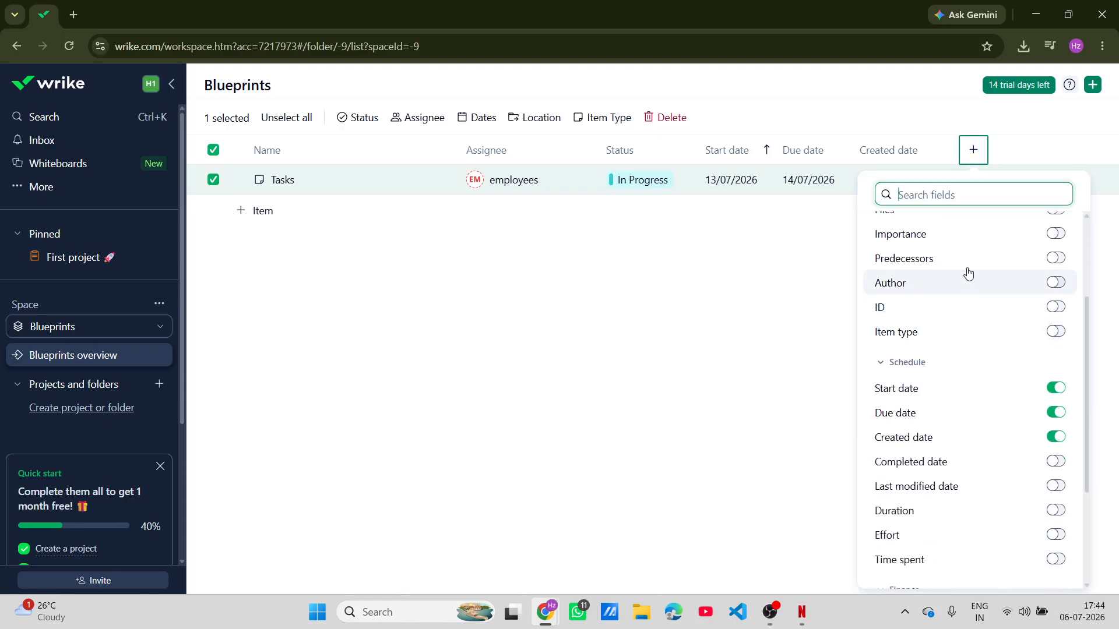
{"action": "left_click", "coordinate": [1056, 308]}
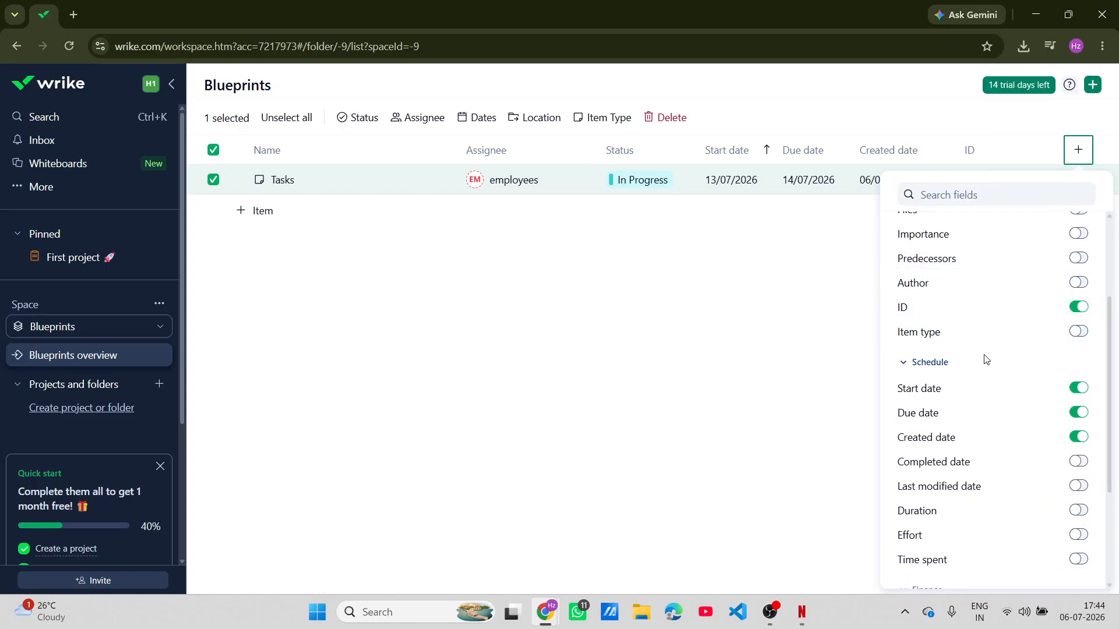
{"action": "scroll", "coordinate": [981, 360], "scroll_direction": "down", "scroll_amount": 3}
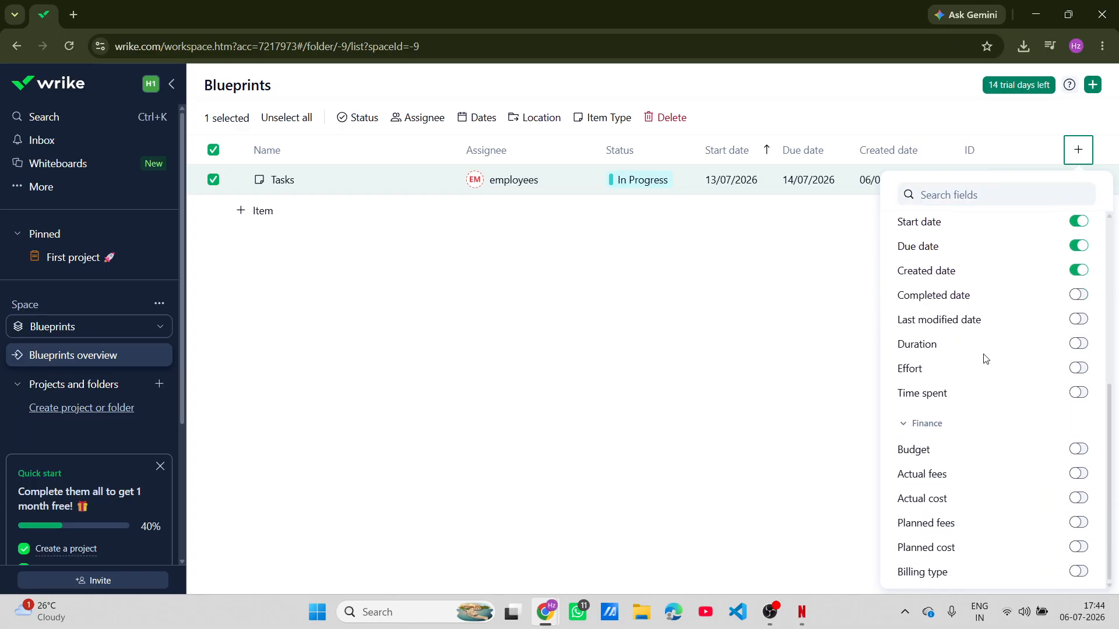
{"action": "left_click", "coordinate": [1078, 367]}
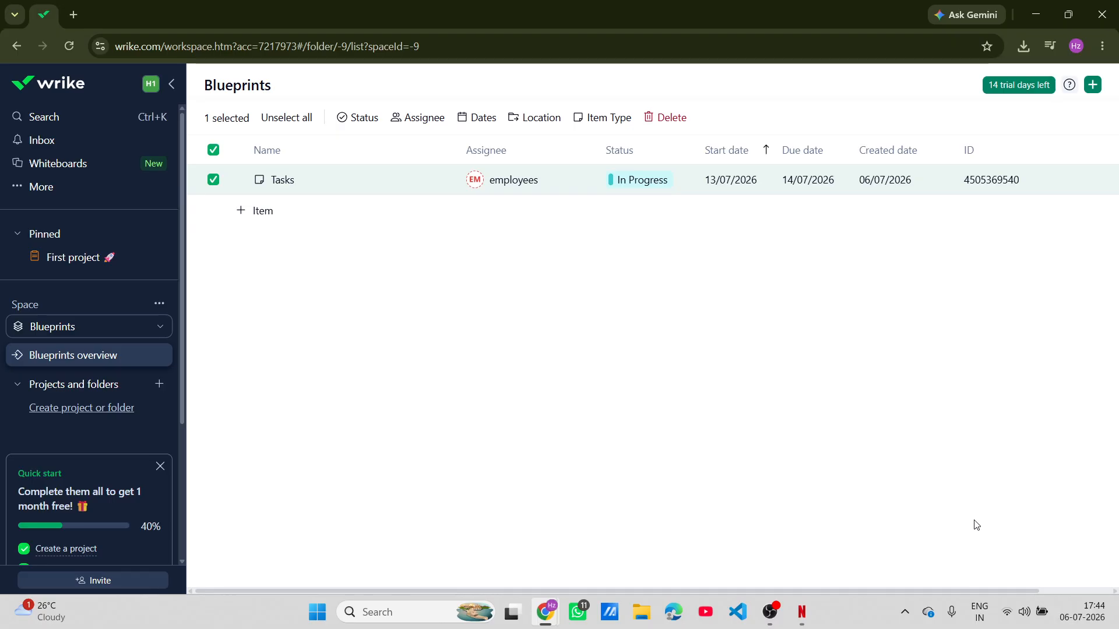
Step: Show the Time spent field as an additional column in the Blueprints table
{"action": "left_click_drag", "start_coordinate": [1034, 591], "coordinate": [1110, 590]}
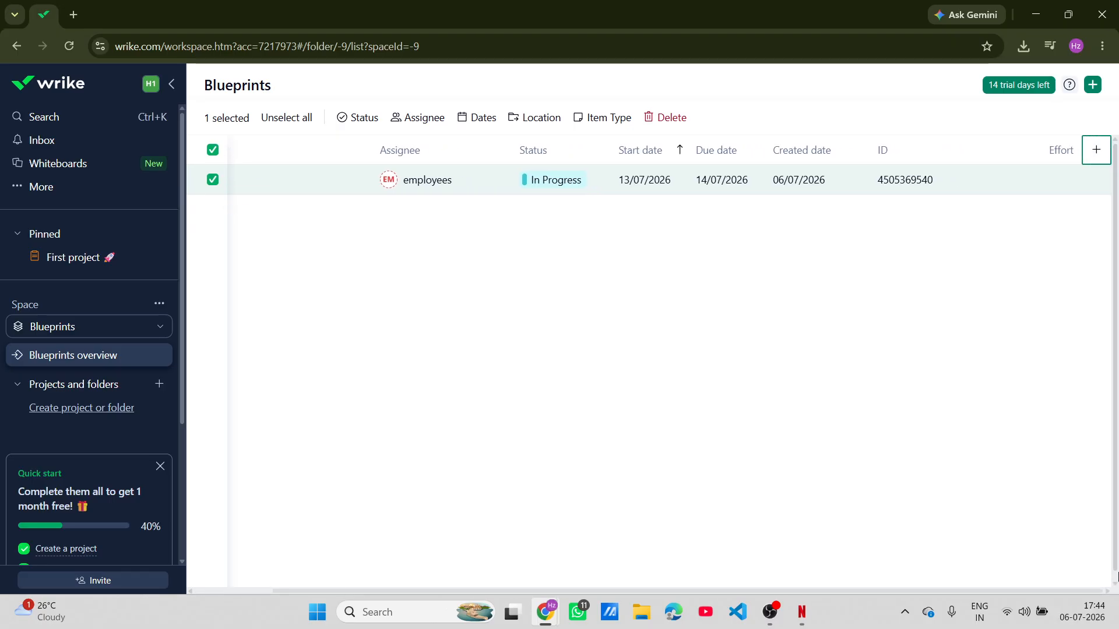
{"action": "left_click", "coordinate": [1092, 160]}
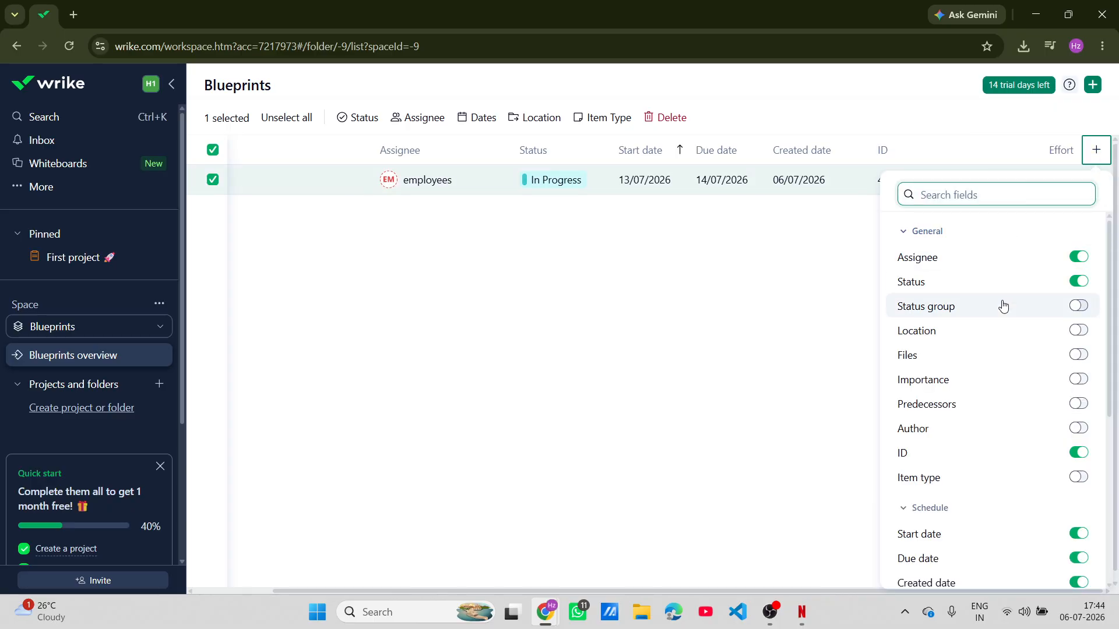
{"action": "scroll", "coordinate": [1002, 294], "scroll_direction": "down", "scroll_amount": 5}
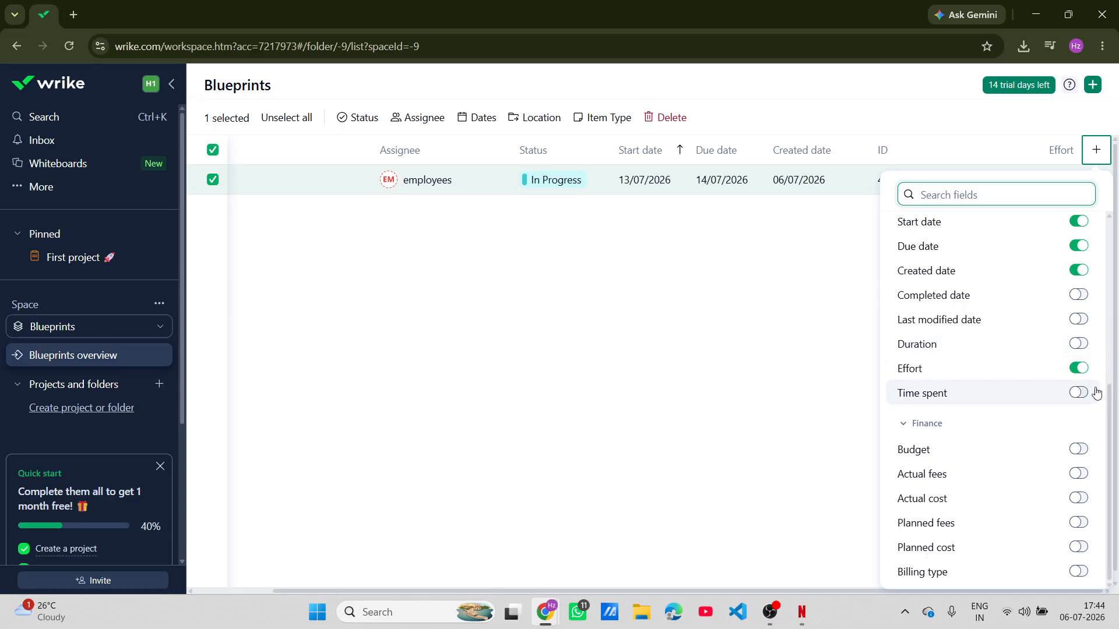
{"action": "left_click", "coordinate": [1079, 393]}
{"action": "key", "text": "Escape"}
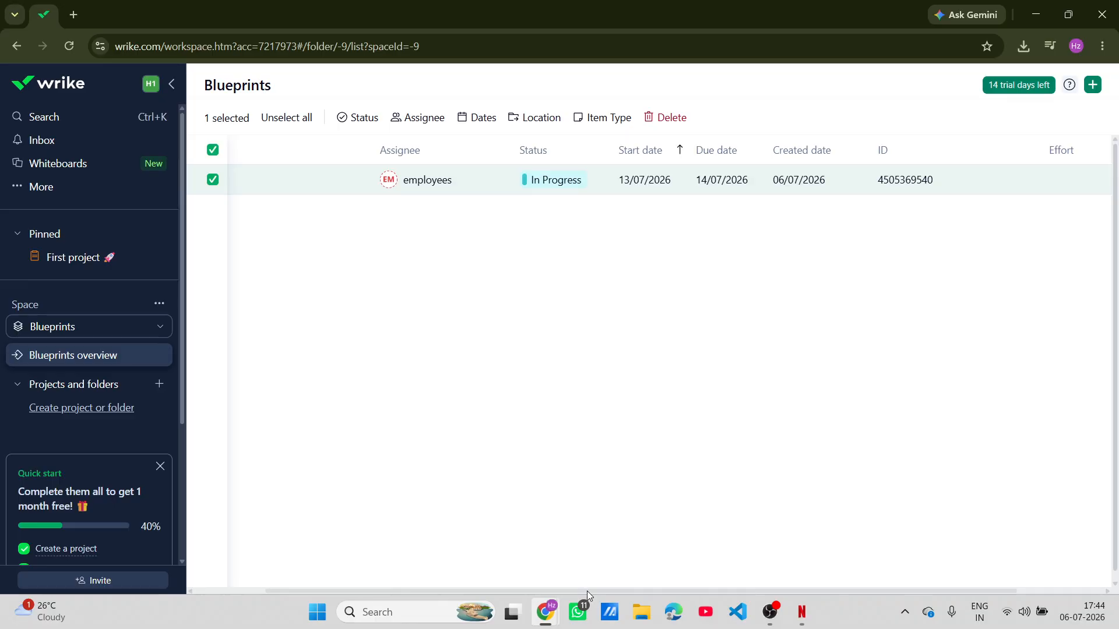
{"action": "left_click_drag", "start_coordinate": [586, 591], "coordinate": [455, 574]}
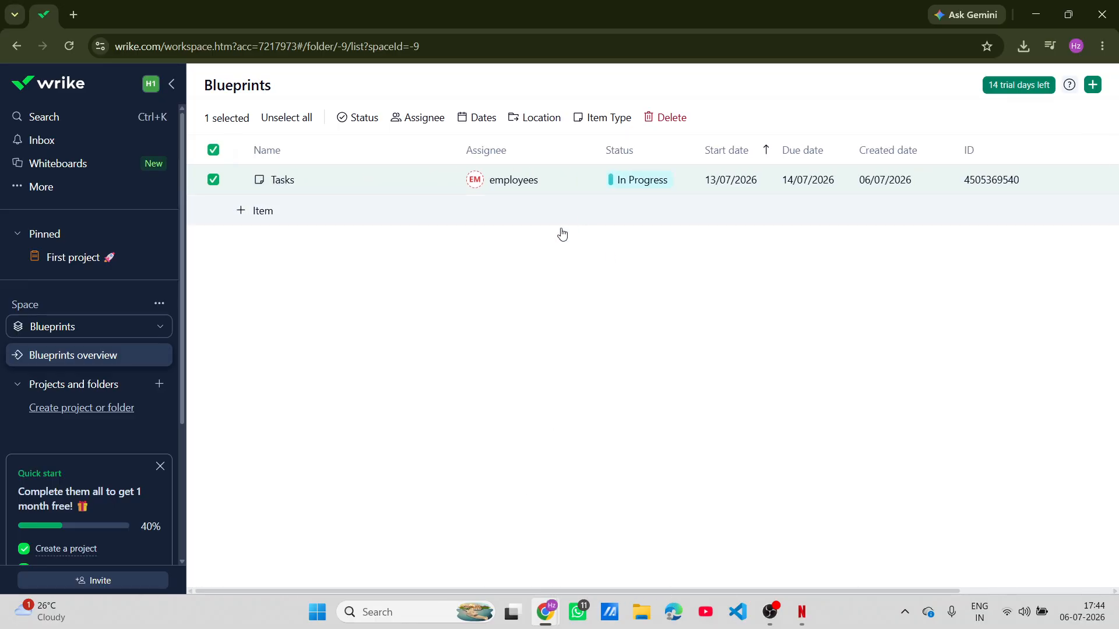